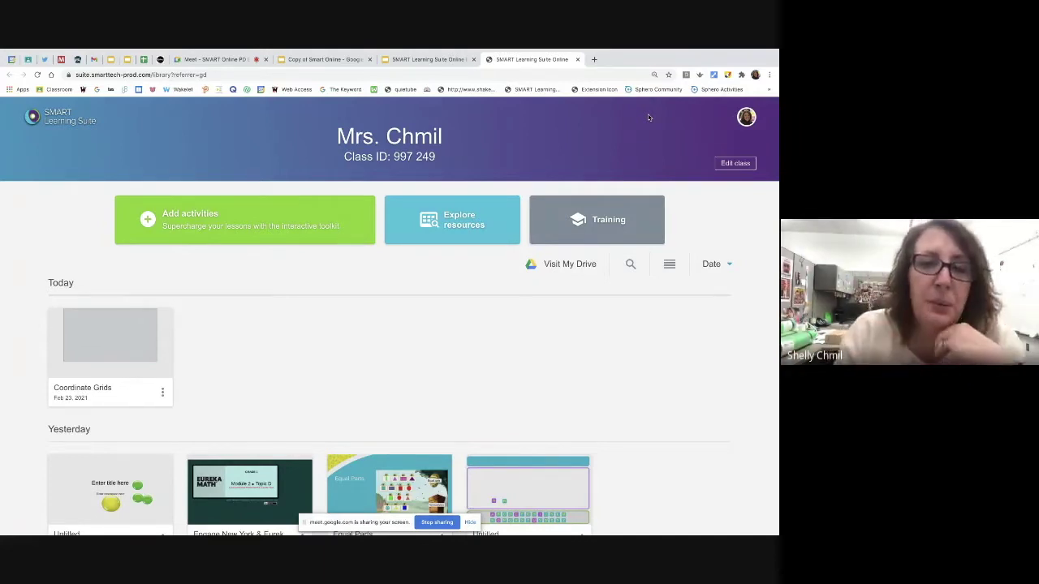
Step: Browse the Explore resources library through its collections and subject sections, down to Art and music
click(435, 220)
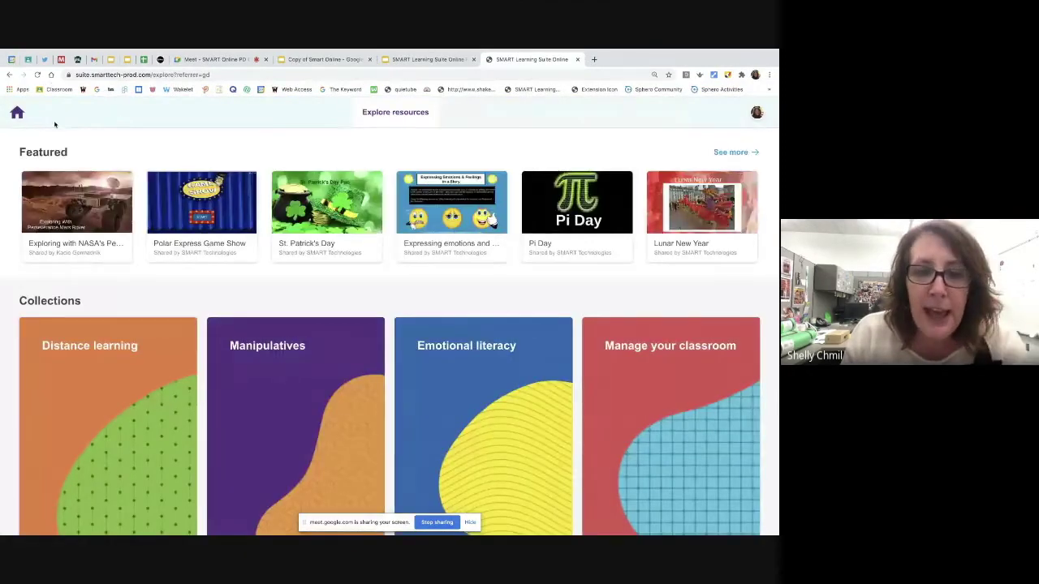
scroll(166, 283, down, 10)
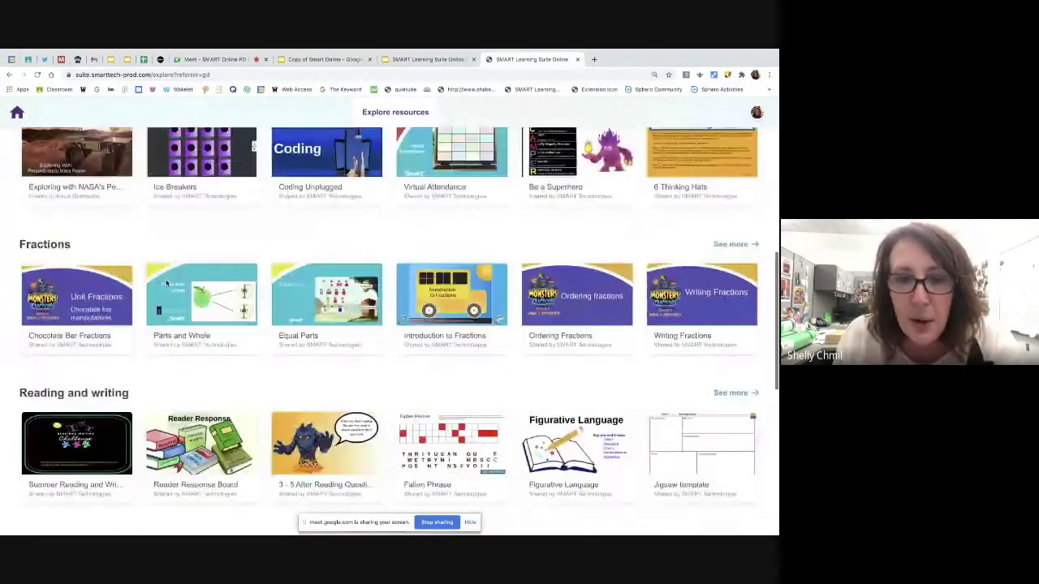
scroll(166, 283, down, 5)
scroll(167, 284, down, 4)
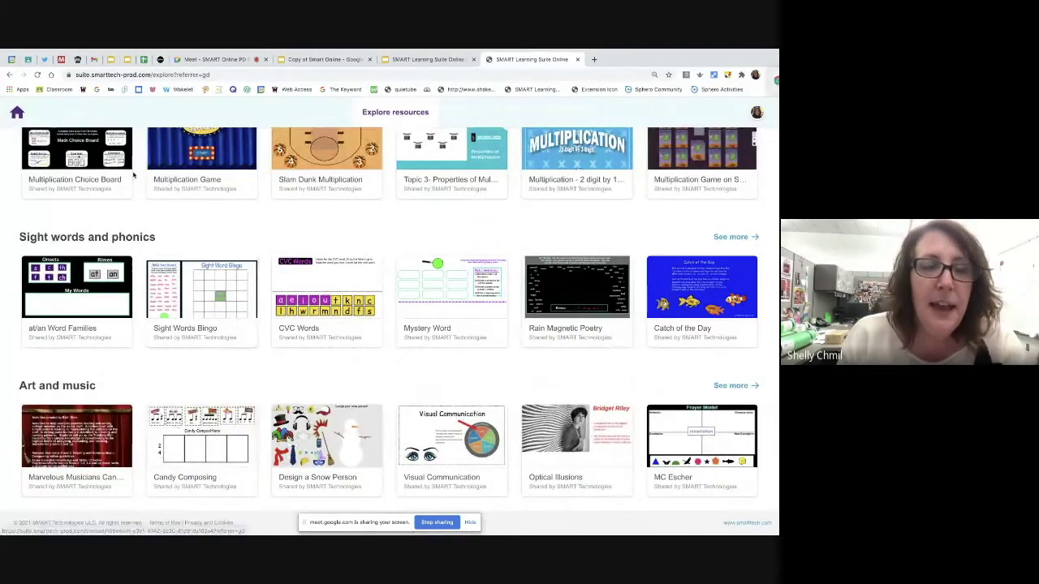
scroll(183, 313, up, 1)
Step: View the SMART Learning Suite Online Reference Guide and the Copy of Smart Online presentation, and return to the SMART Learning Suite library
mouse_move(231, 50)
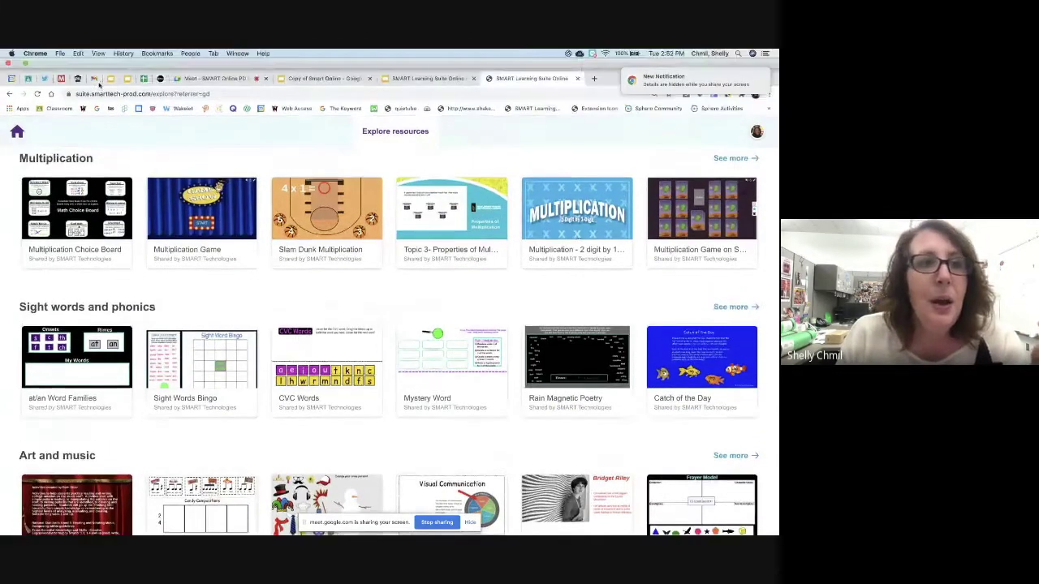
click(417, 79)
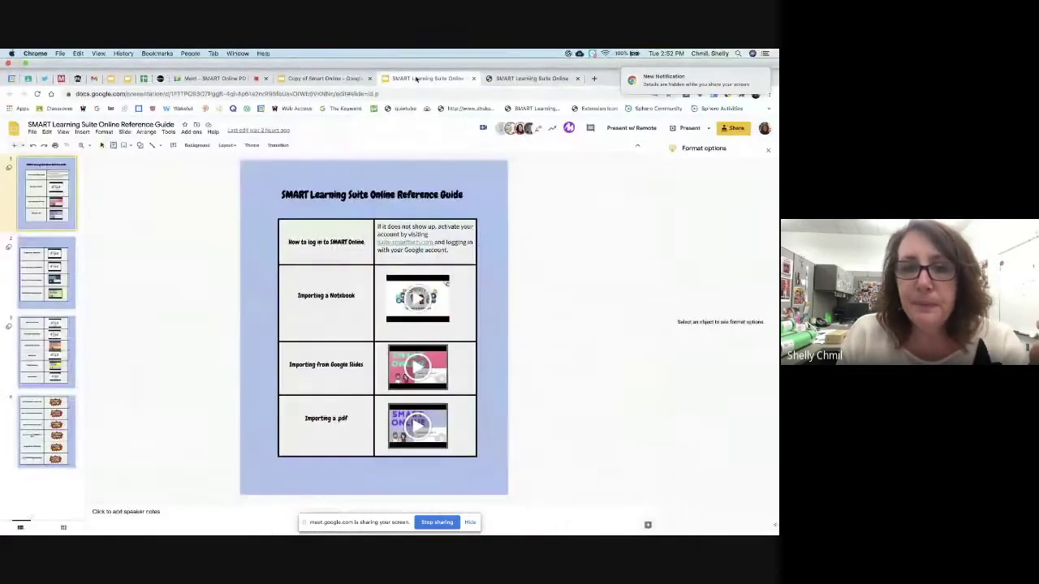
click(325, 78)
click(508, 80)
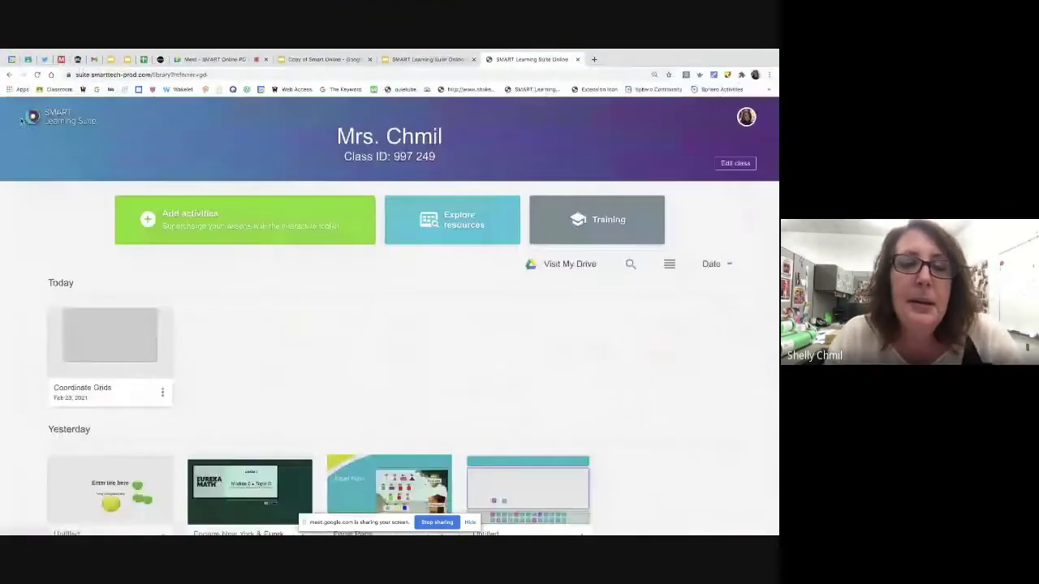
Step: Add a New Page activity to the library, start the untitled lesson to show its page, and return to the library
click(186, 221)
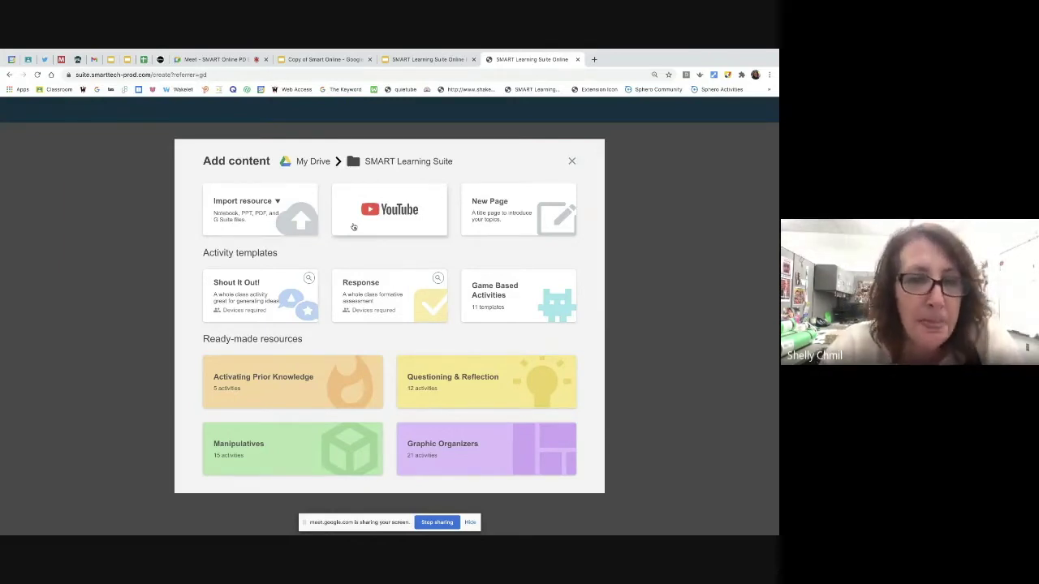
click(509, 205)
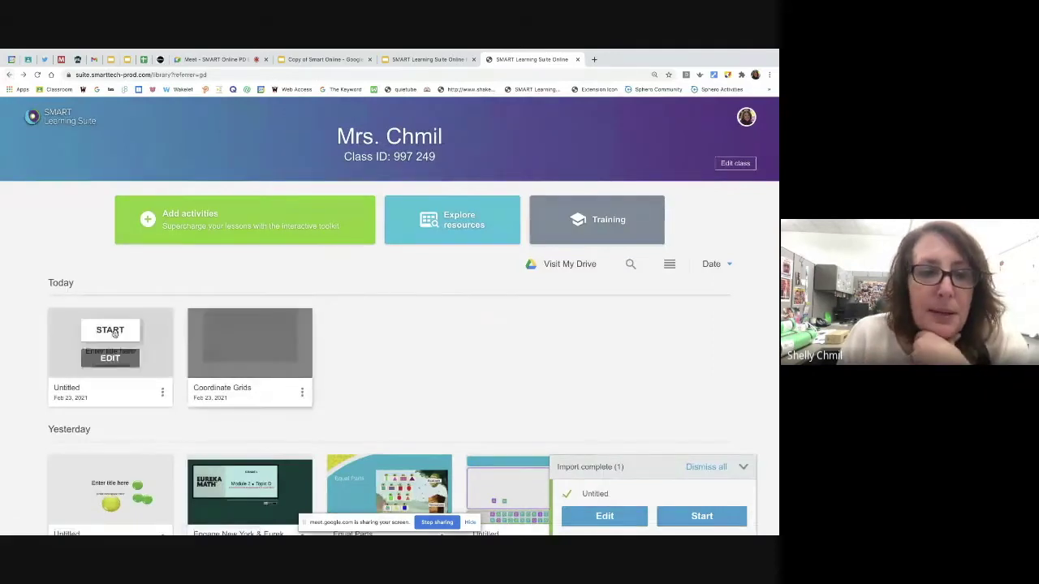
click(110, 329)
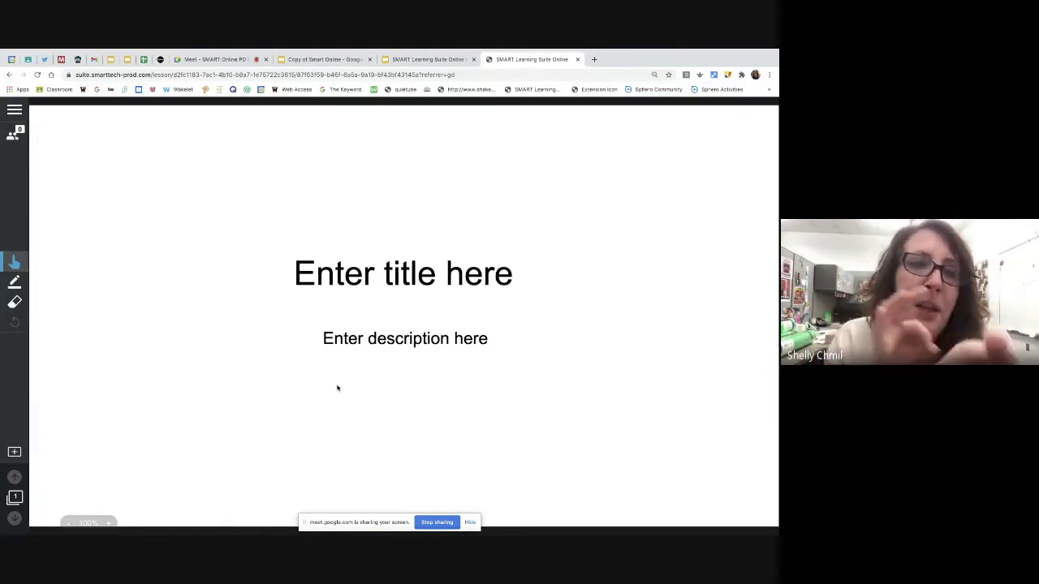
click(9, 74)
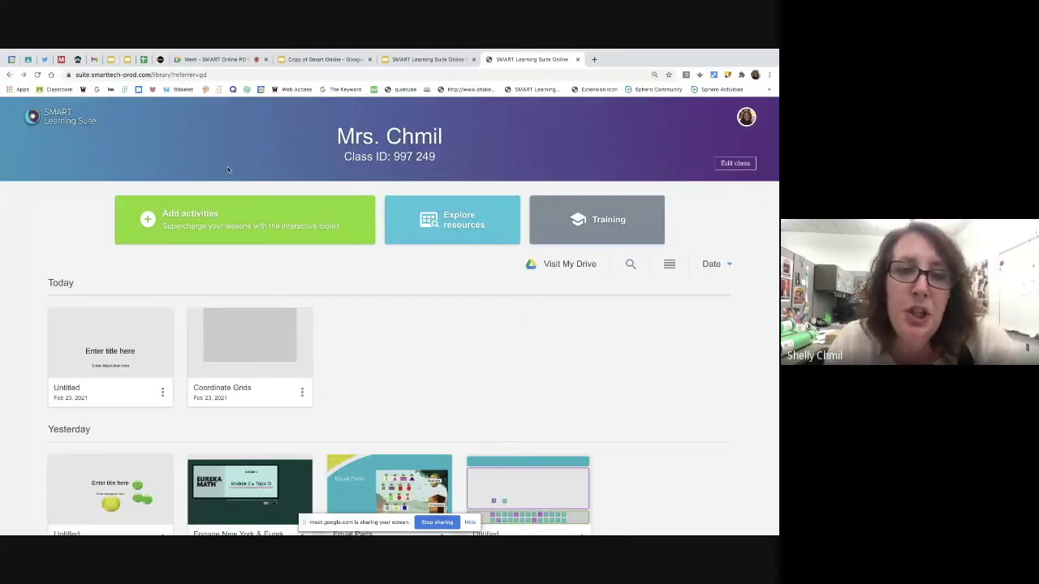
Step: Preview the Shout It Out! activity template from the Add content choices and close the preview
click(221, 215)
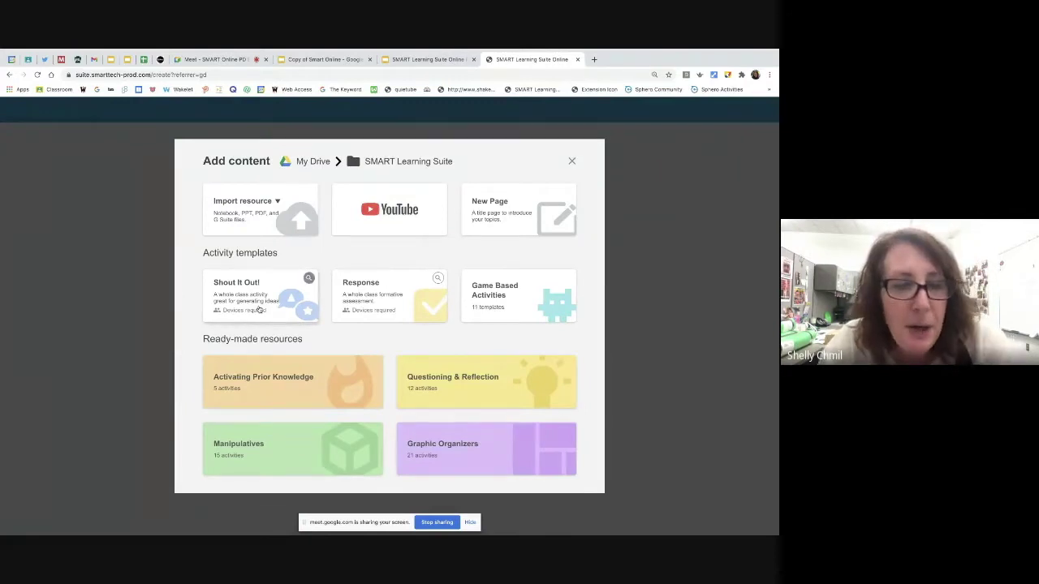
click(309, 280)
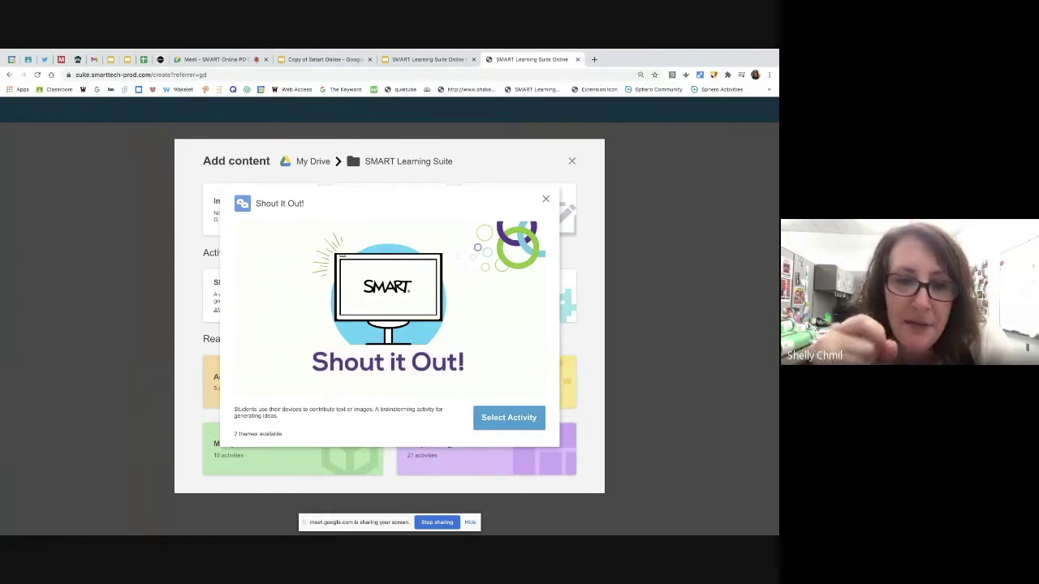
click(545, 199)
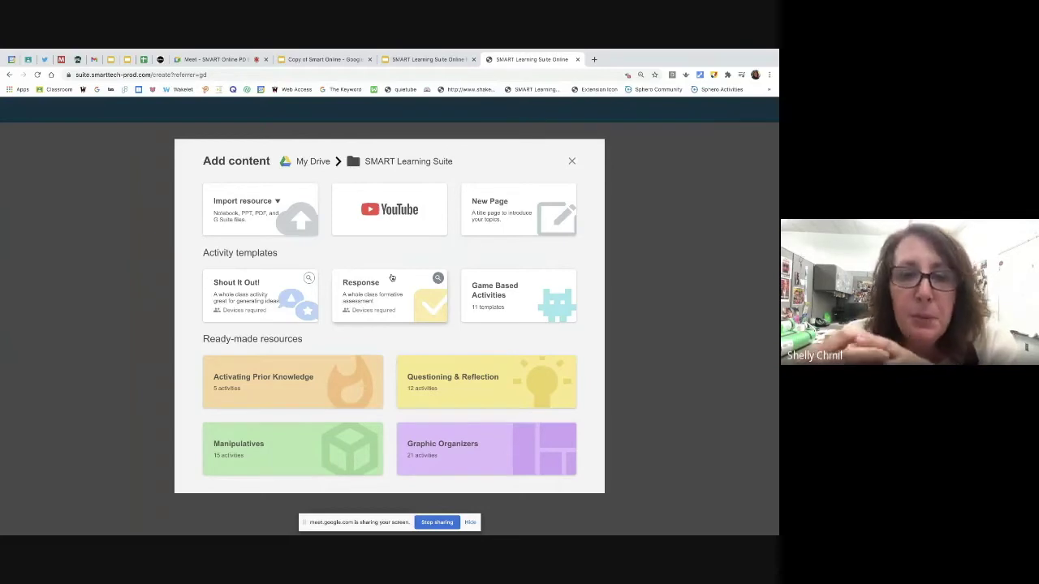
Step: Look through the Game Based Activities templates and return to the library
click(564, 281)
scroll(560, 303, down, 3)
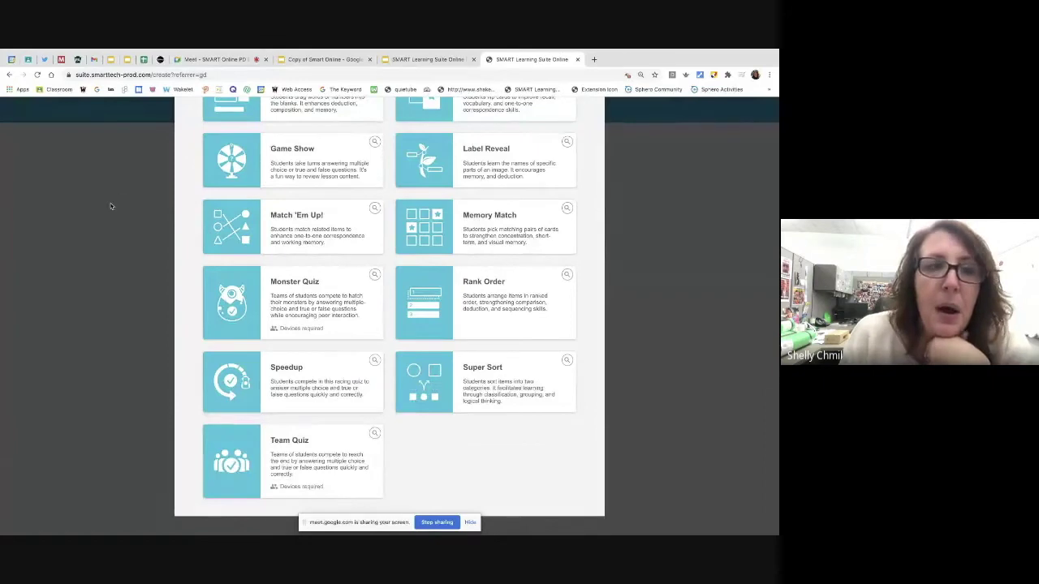
click(9, 75)
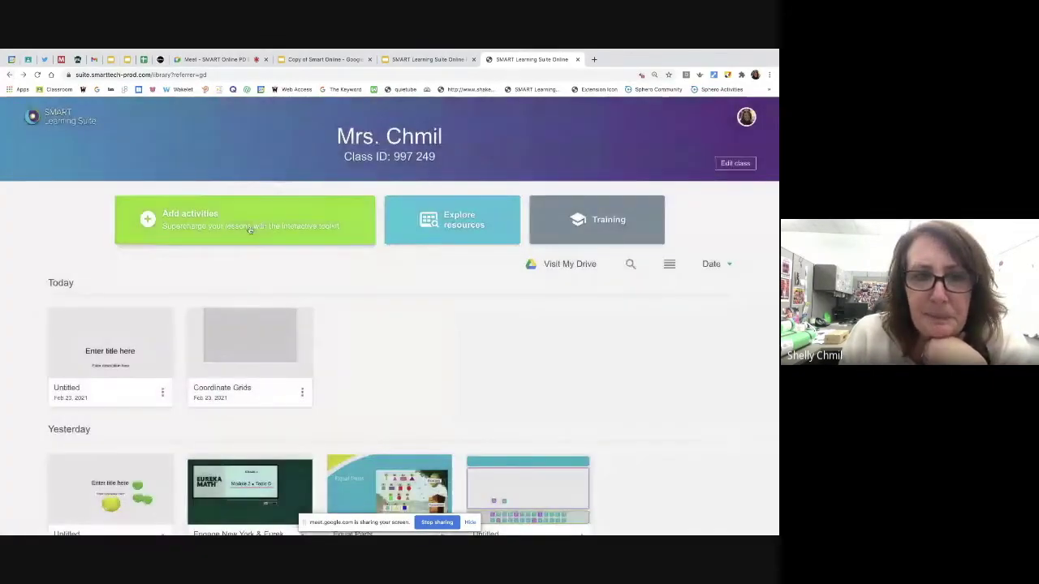
Step: Browse the ready-made Graphic Organizers available for a new activity
click(249, 230)
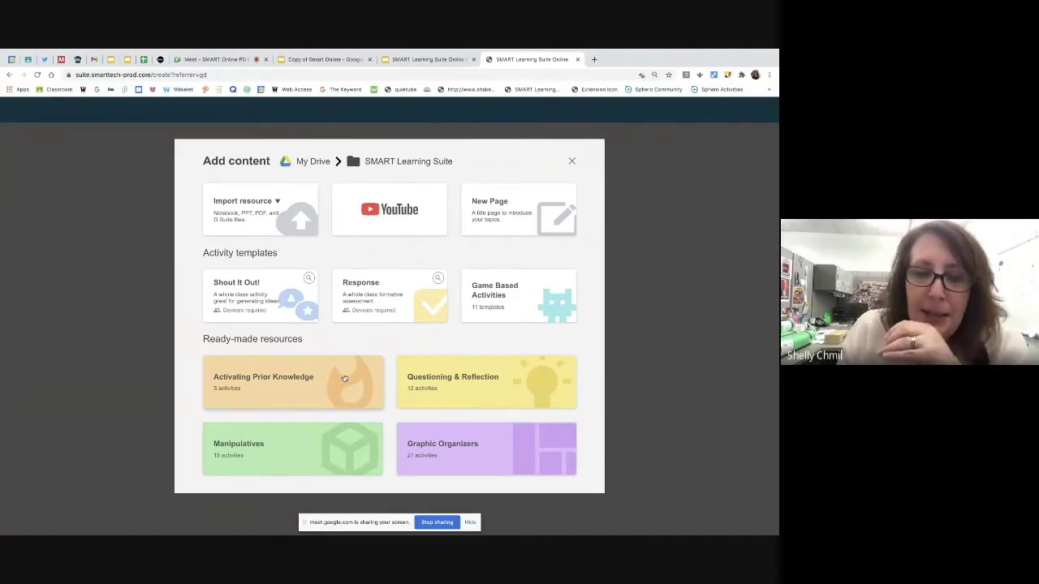
click(492, 463)
scroll(376, 464, down, 10)
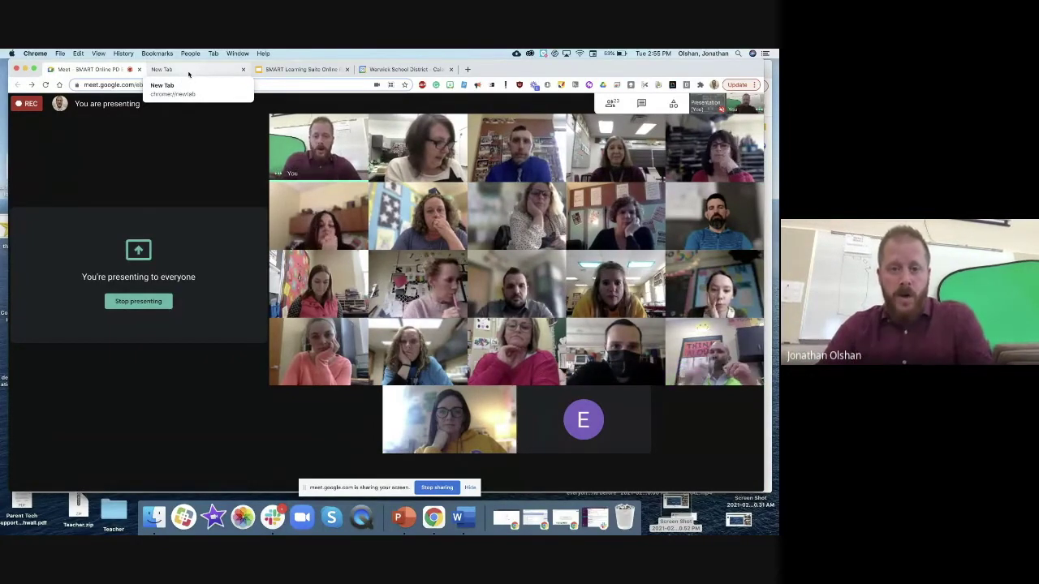
Step: Launch SMART Learning Suite Online from the Google apps list of a blank browser page
click(189, 71)
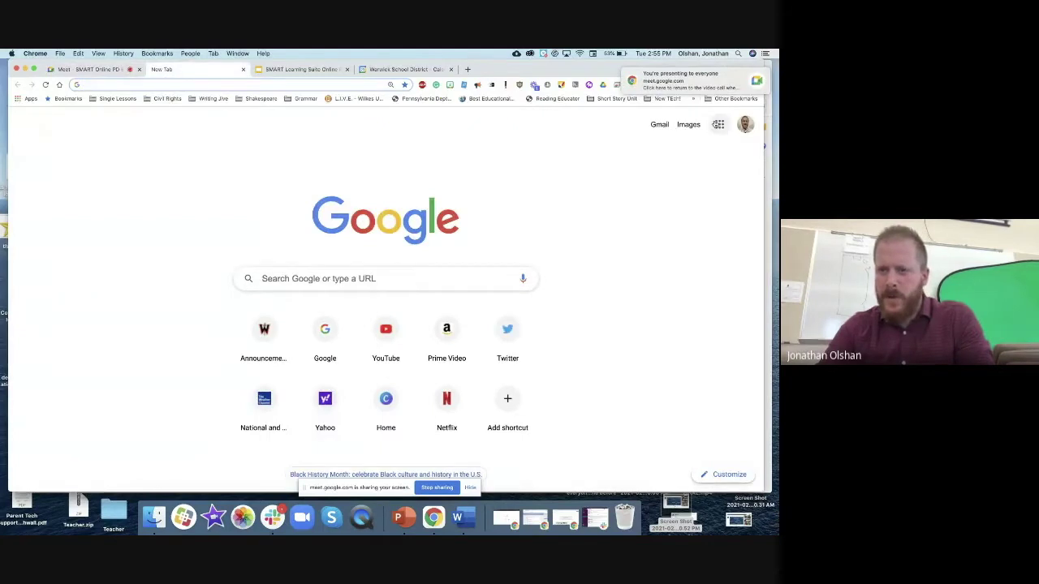
click(719, 126)
scroll(678, 236, down, 10)
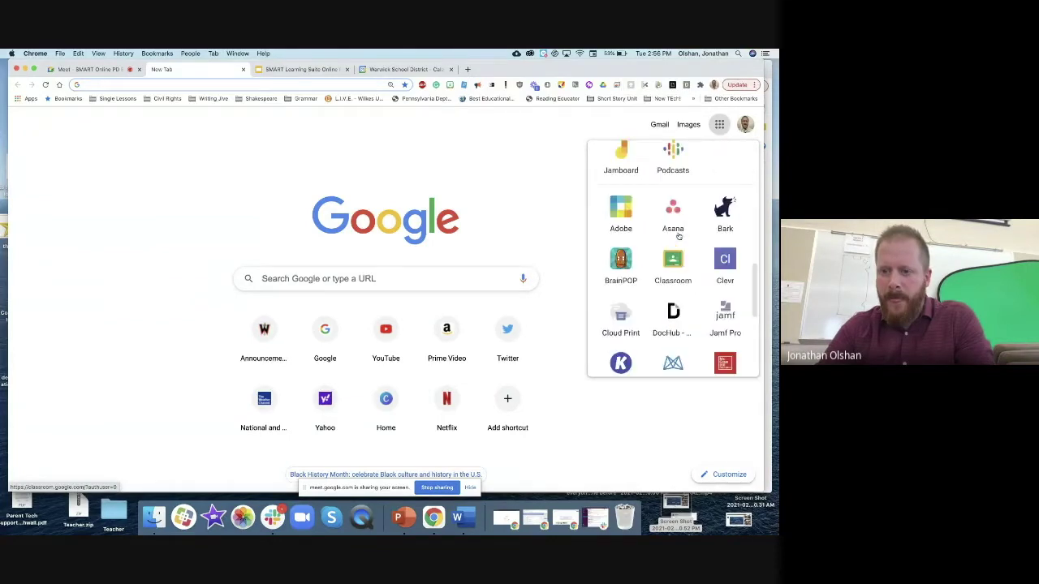
scroll(678, 236, down, 5)
click(675, 267)
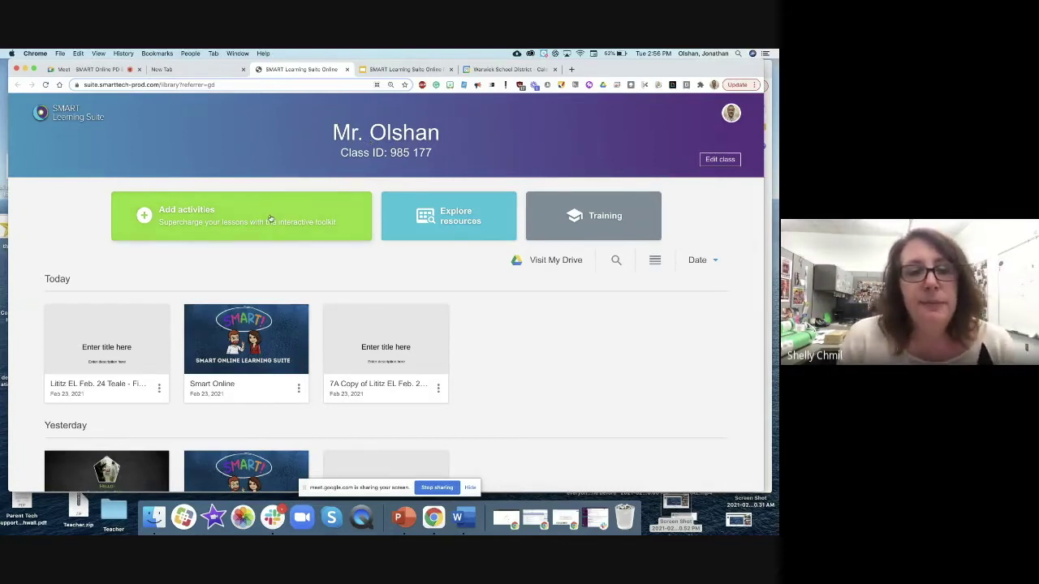
Step: Import the Smart Online slides from the Fake News Research Project folder in Google Drive as a new activity
click(210, 215)
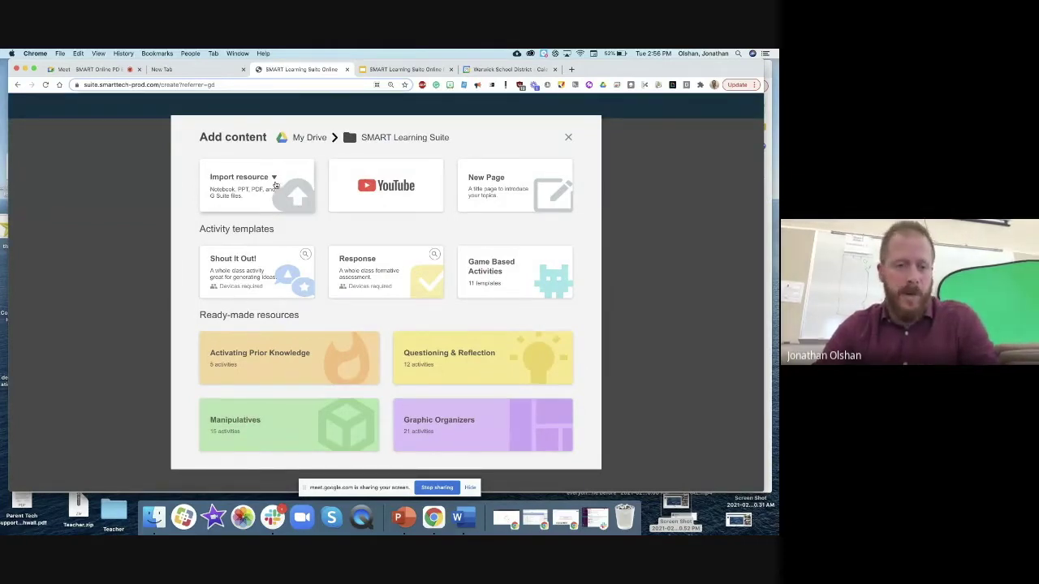
click(275, 185)
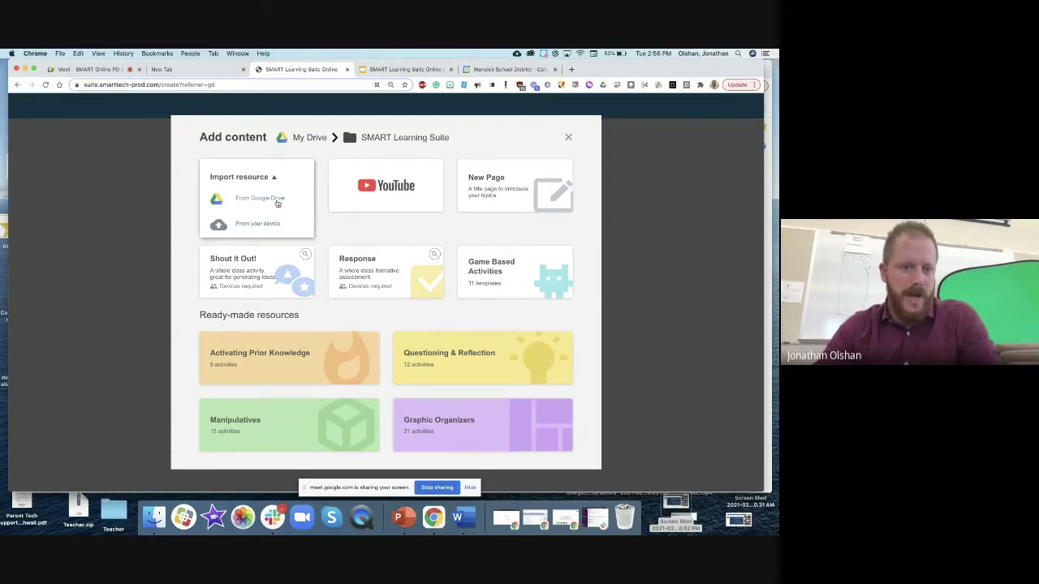
click(276, 200)
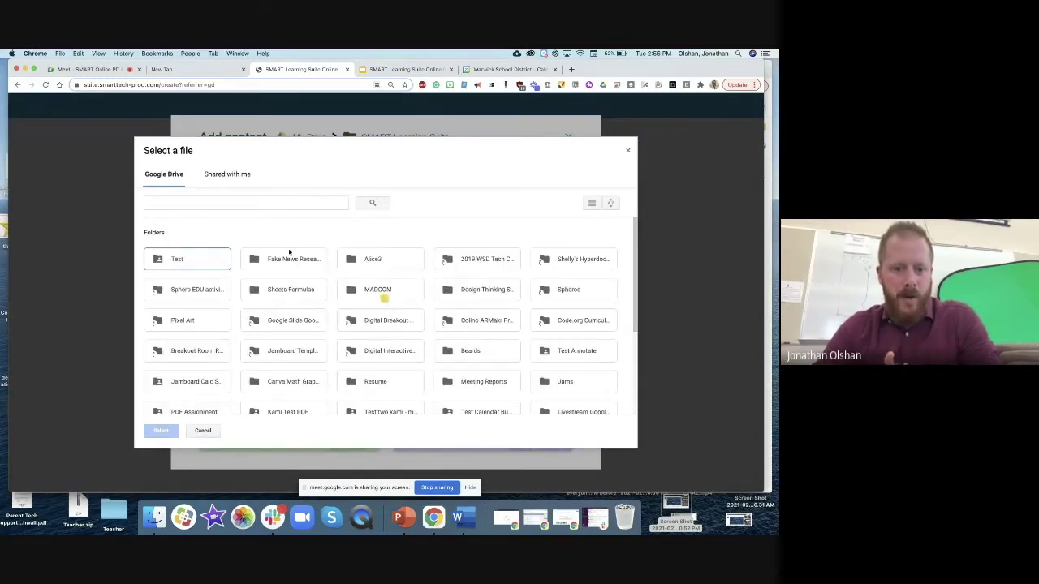
double_click(278, 259)
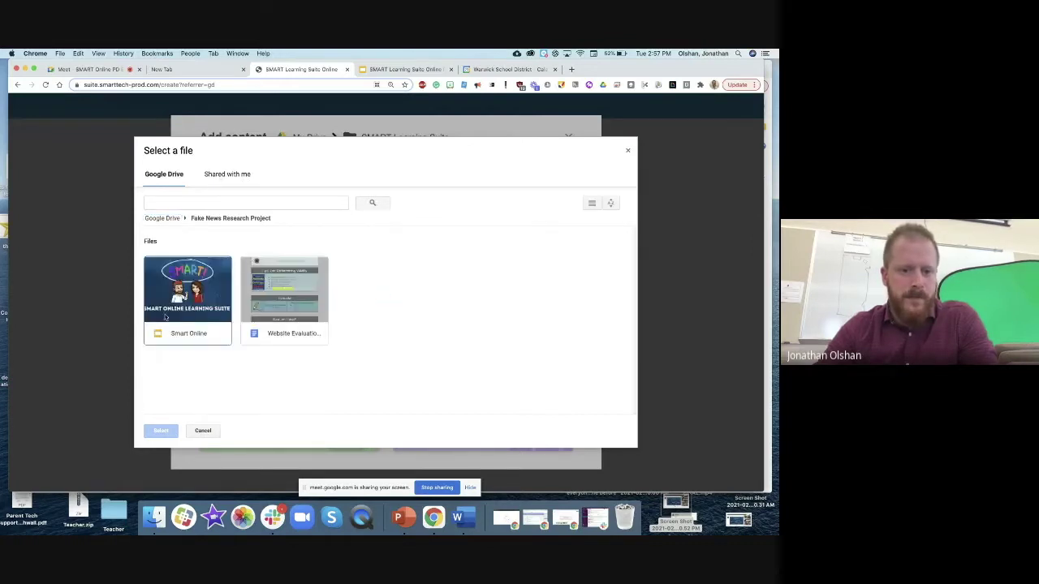
double_click(190, 307)
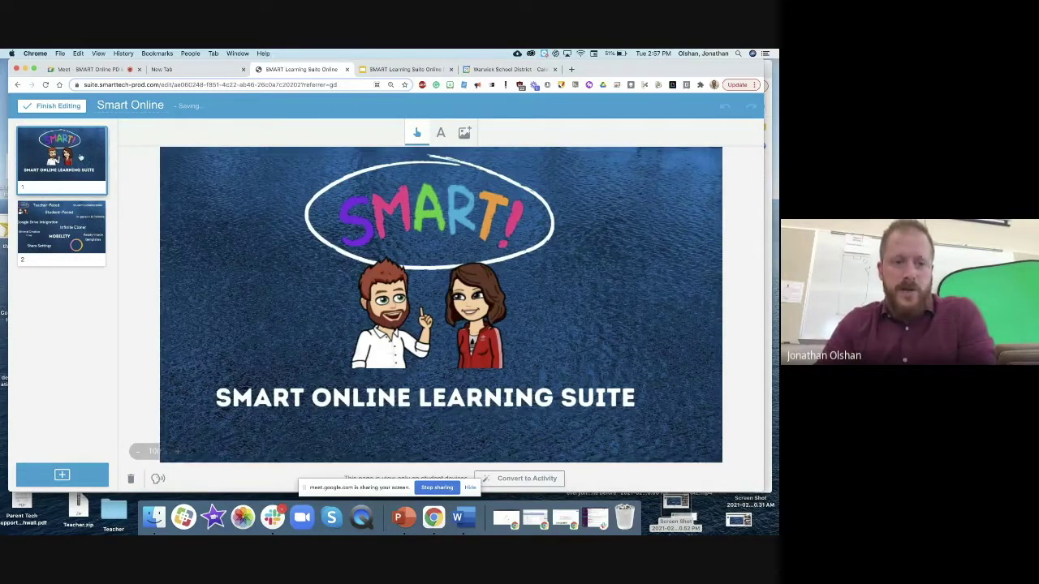
Step: Review page 2 of the imported Smart Online lesson, return to page 1, and shift the browser window slightly
click(84, 216)
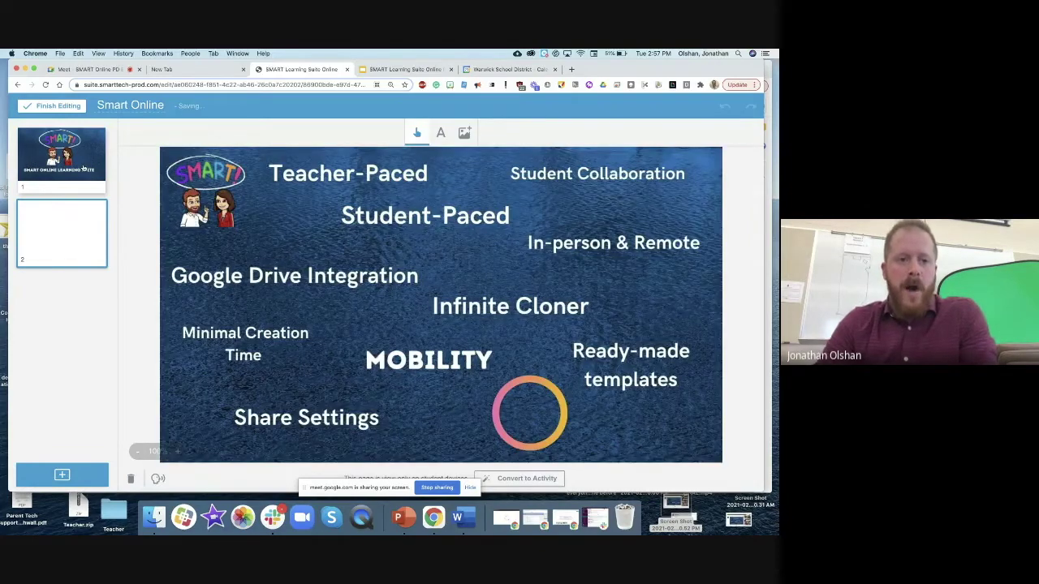
click(84, 168)
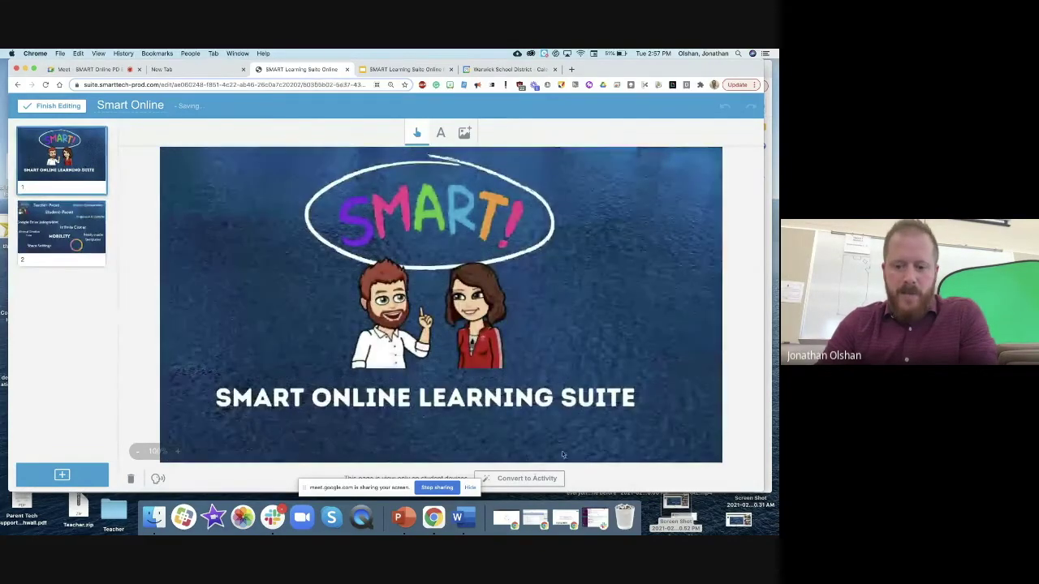
drag(646, 68, 661, 67)
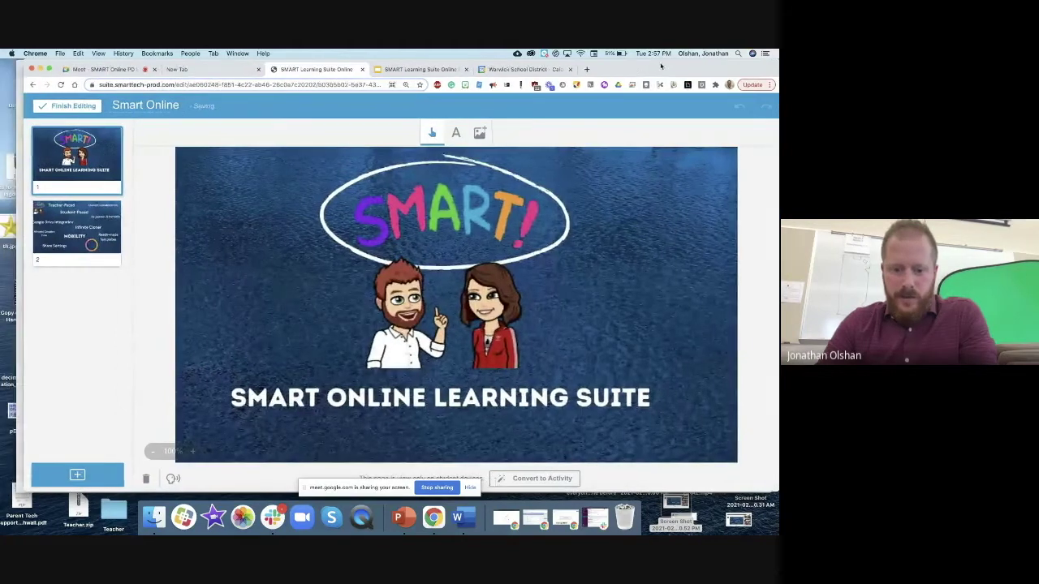